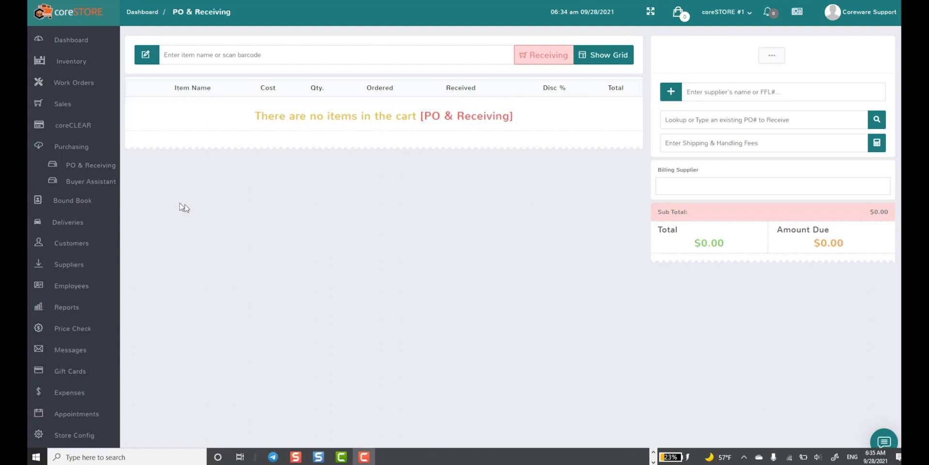
Open the Buyer Assistant and view the available criteria for a purchase order
{"action": "left_click", "coordinate": [99, 185]}
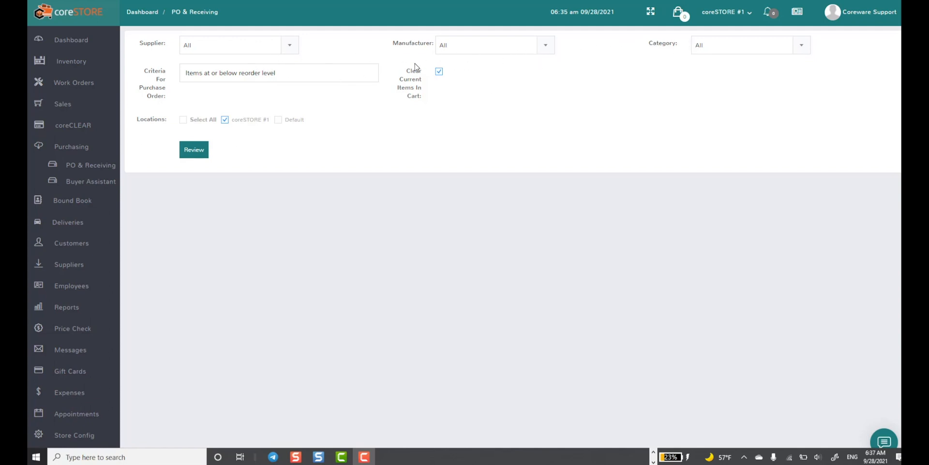
{"action": "left_click", "coordinate": [309, 76]}
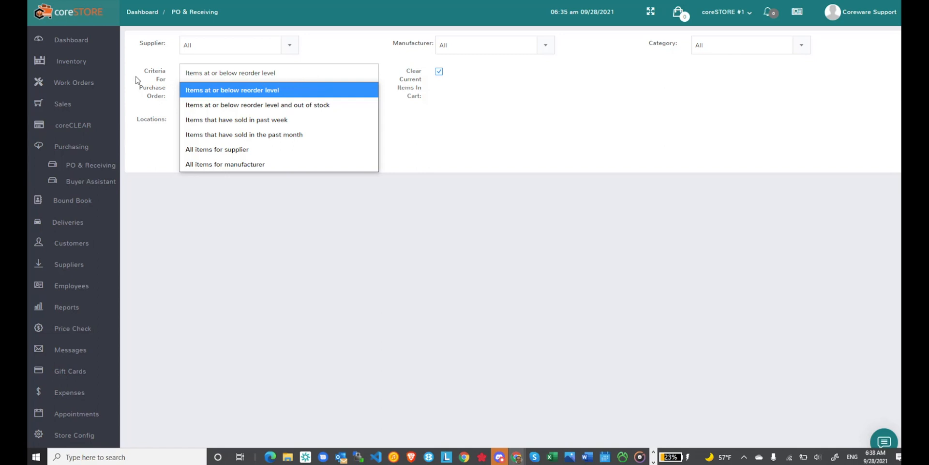
Open the Sig Sauer 716i Tread/Scope Package inventory item for editing and assign it to the Accessories category
{"action": "left_click", "coordinate": [83, 66]}
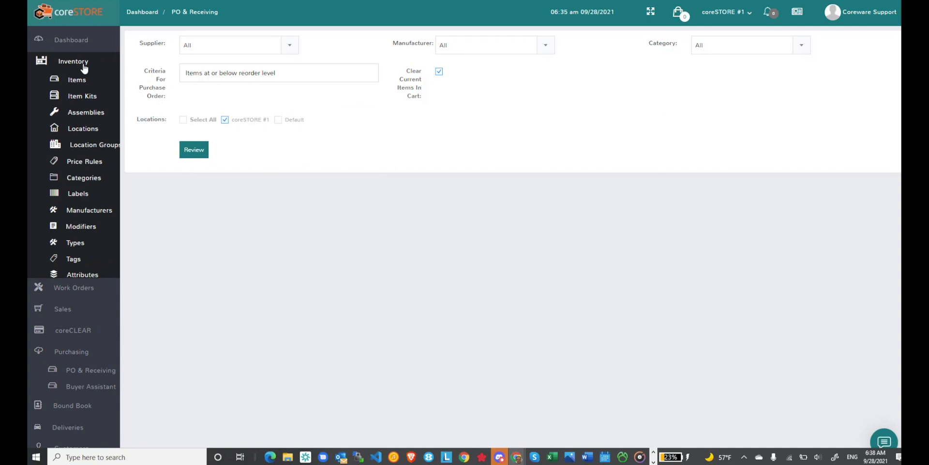
{"action": "left_click", "coordinate": [77, 79]}
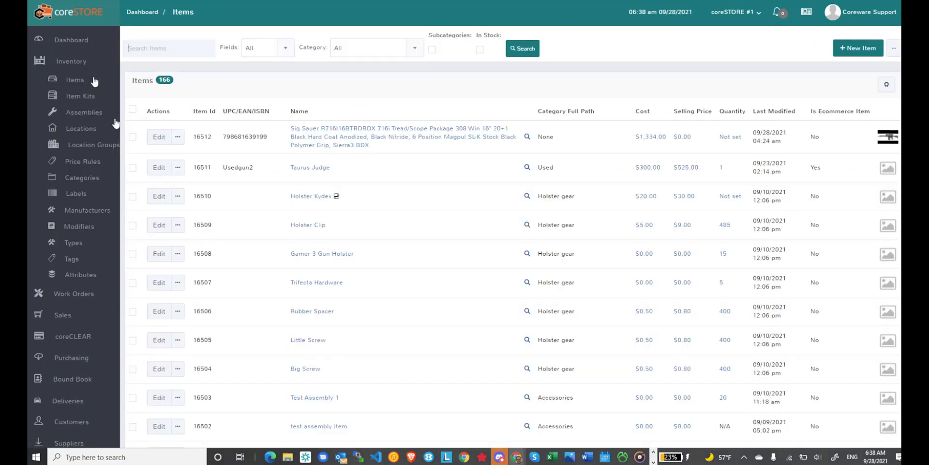
{"action": "left_click", "coordinate": [159, 137]}
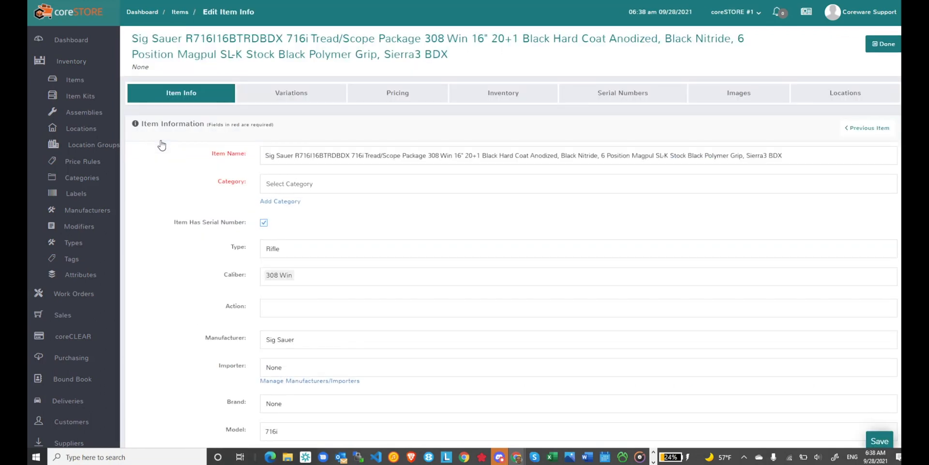
{"action": "left_click", "coordinate": [514, 100]}
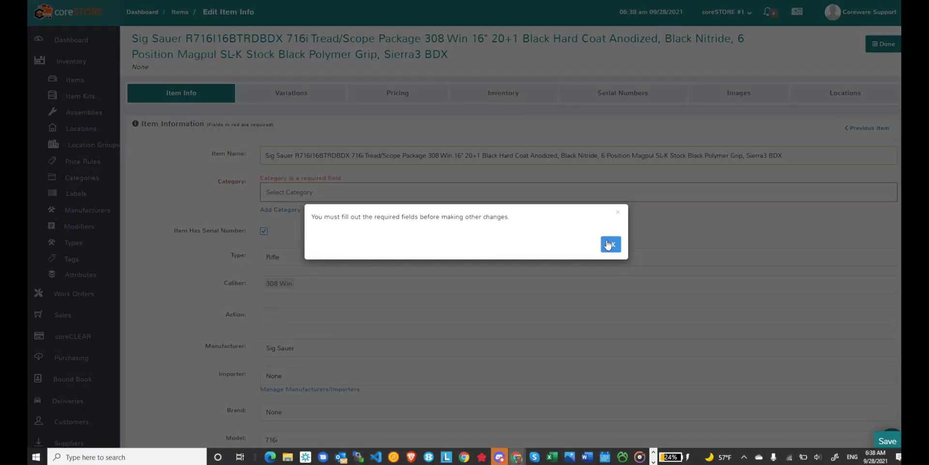
{"action": "left_click", "coordinate": [611, 240]}
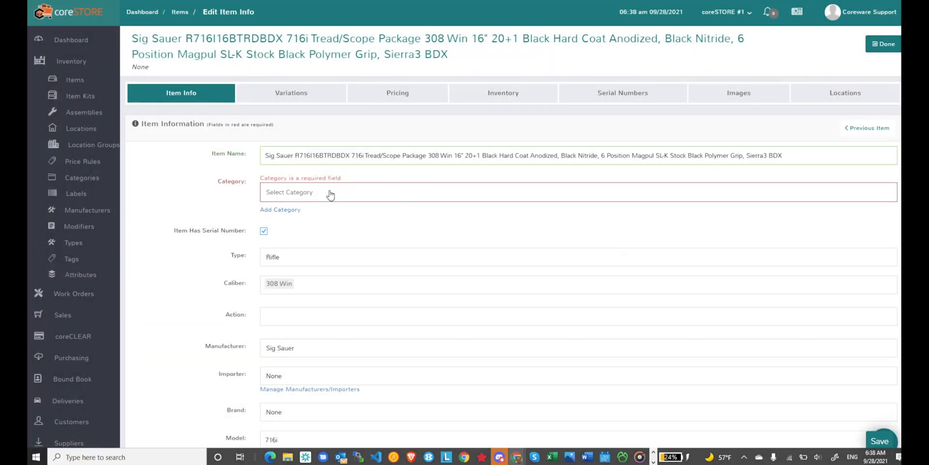
{"action": "left_click", "coordinate": [334, 193]}
{"action": "left_click", "coordinate": [303, 219]}
Enter a reorder level of 5 and a replenish level of 10 in the Sig Sauer item's inventory settings
{"action": "left_click", "coordinate": [499, 95]}
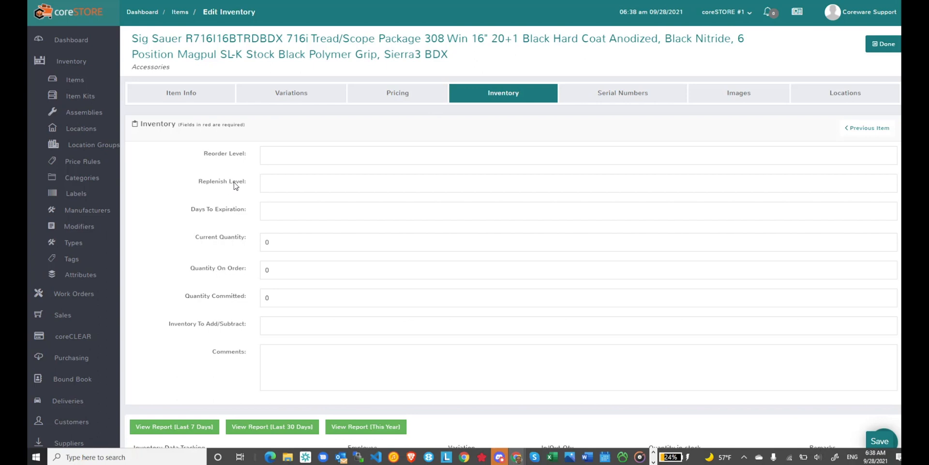
{"action": "left_click", "coordinate": [265, 156]}
{"action": "type", "text": "5"}
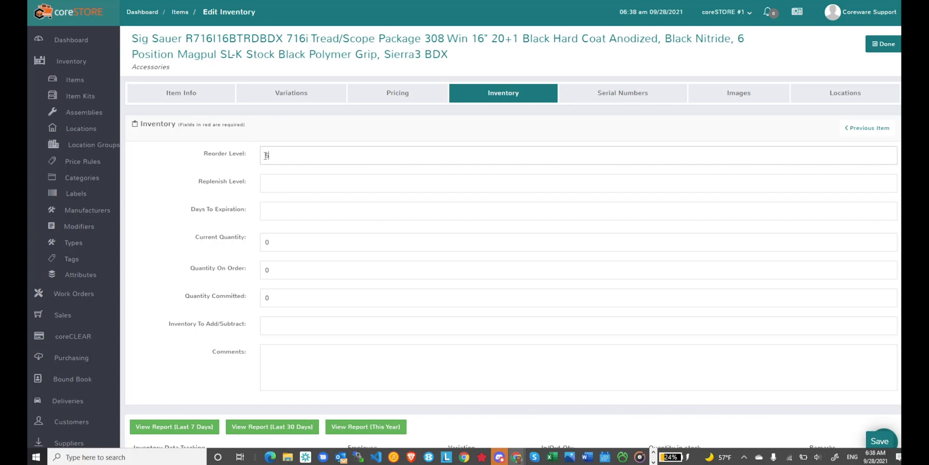
{"action": "key", "text": "Tab"}
{"action": "type", "text": "10"}
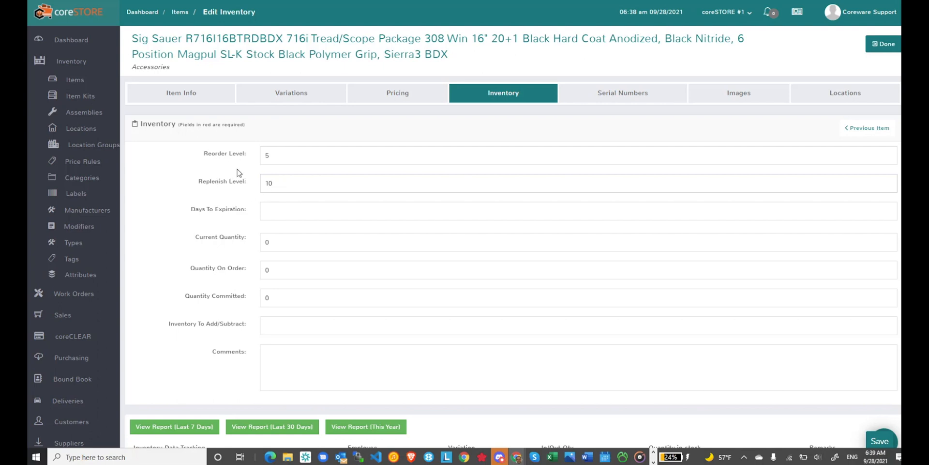
Return to the Buyer Assistant and run a review using the criteria "Items that have sold in the past month"
{"action": "left_click", "coordinate": [72, 359]}
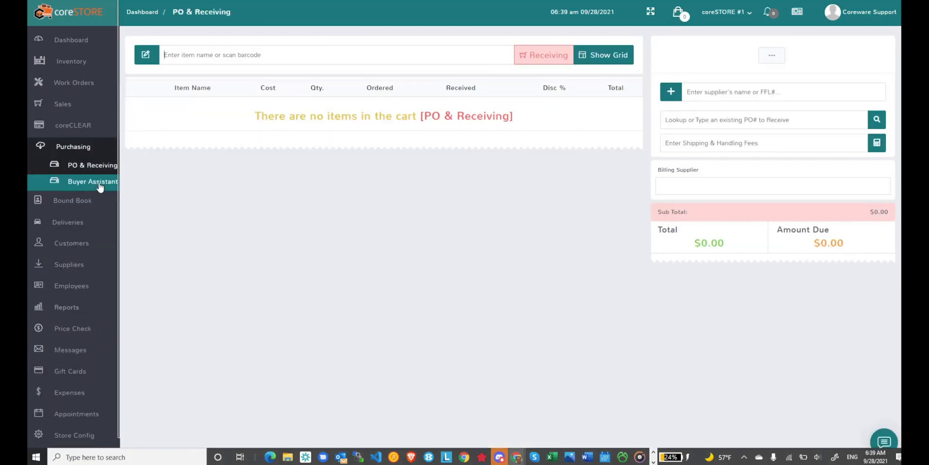
{"action": "left_click", "coordinate": [100, 187]}
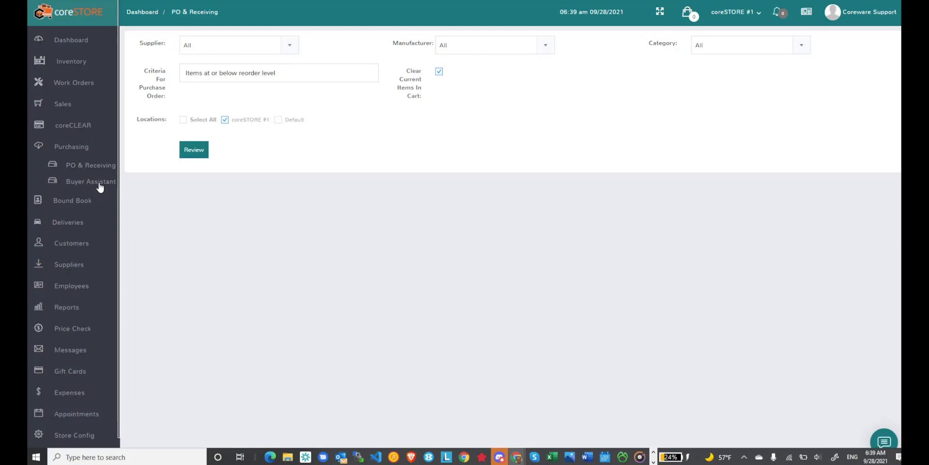
{"action": "left_click", "coordinate": [272, 74]}
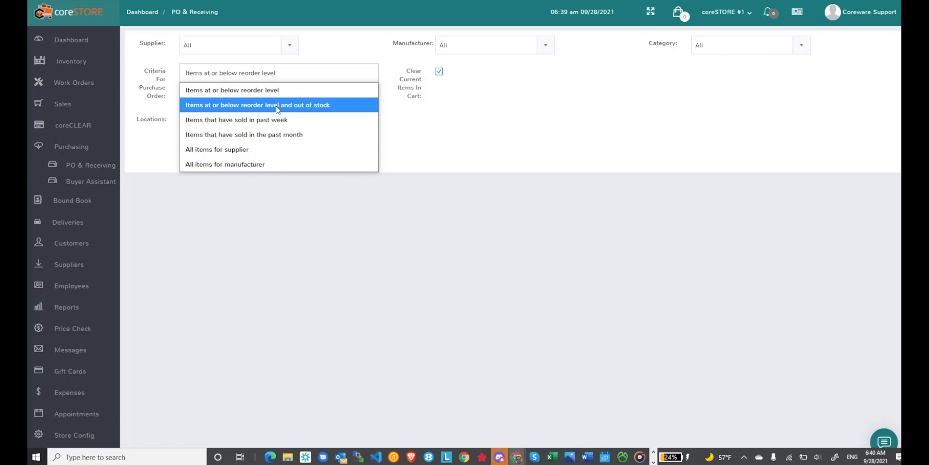
{"action": "left_click", "coordinate": [274, 136]}
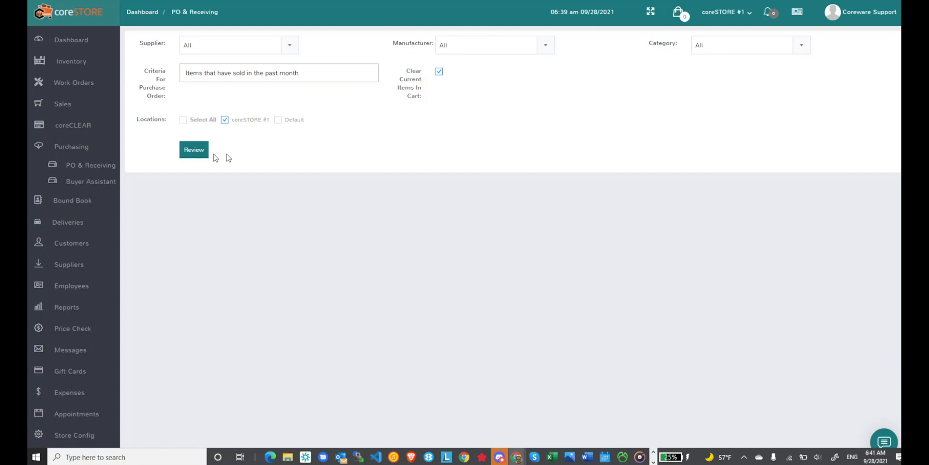
{"action": "left_click", "coordinate": [194, 152]}
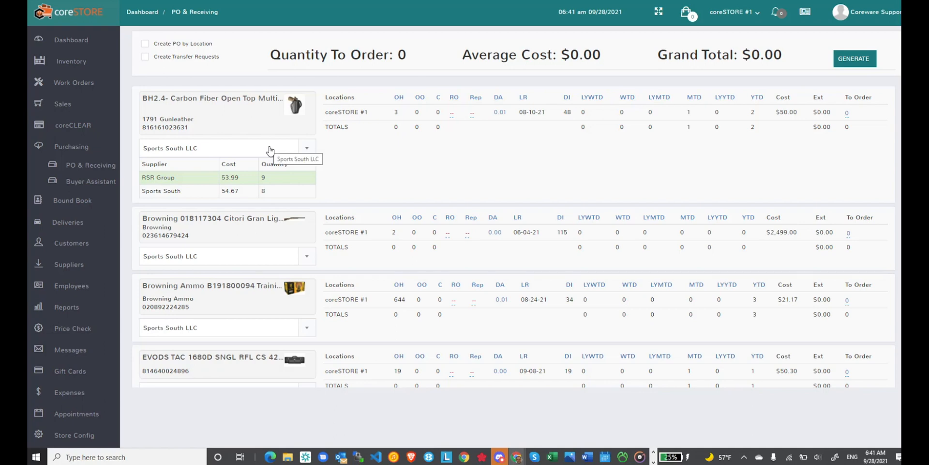
Set the reorder level to 5 and the replenish level to 10 for the BH2.4 Carbon Fiber holster at coreSTORE #1
{"action": "scroll", "coordinate": [276, 232], "scroll_direction": "down", "scroll_amount": 2}
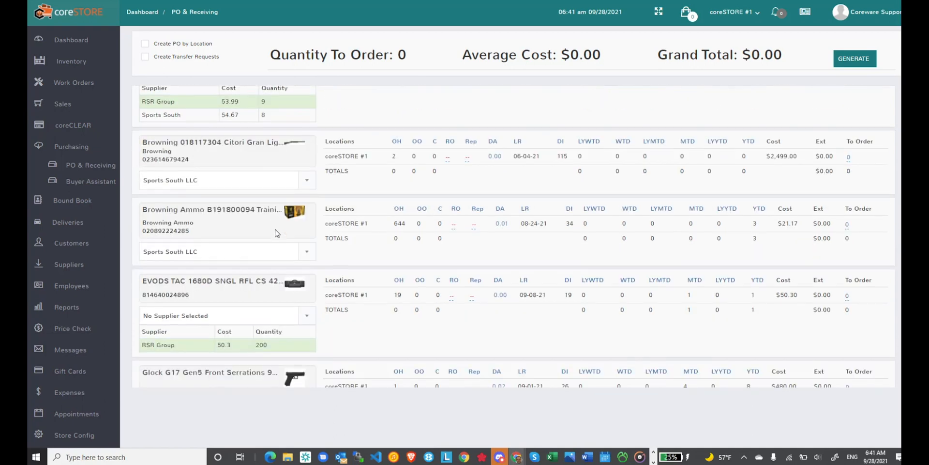
{"action": "scroll", "coordinate": [275, 232], "scroll_direction": "down", "scroll_amount": 8}
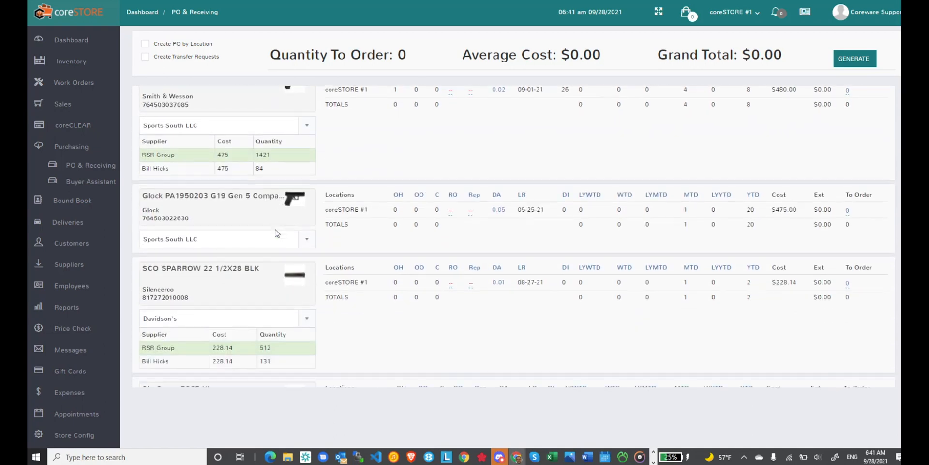
{"action": "scroll", "coordinate": [276, 232], "scroll_direction": "up", "scroll_amount": 8}
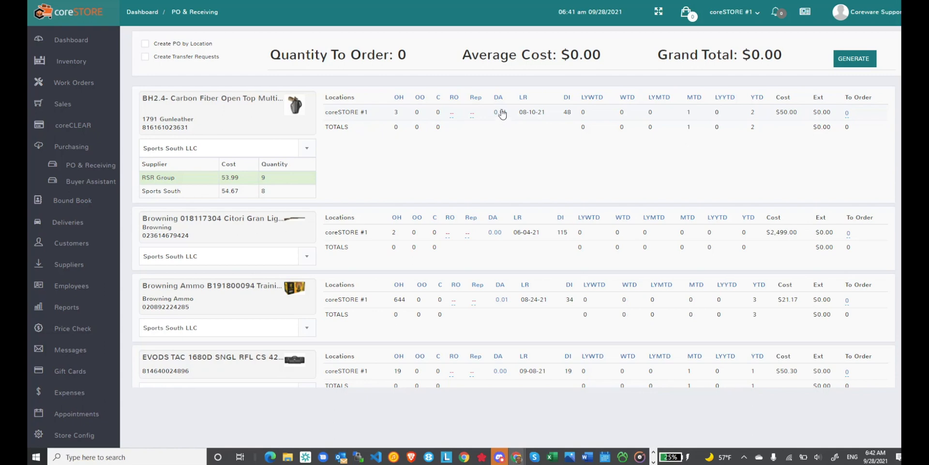
{"action": "mouse_move", "coordinate": [500, 101]}
{"action": "left_click", "coordinate": [451, 116]}
{"action": "type", "text": "1"}
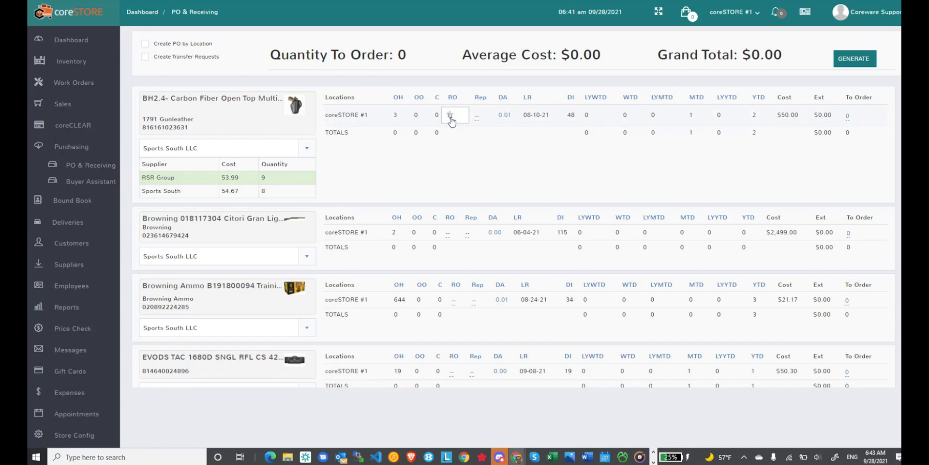
{"action": "left_click", "coordinate": [477, 123]}
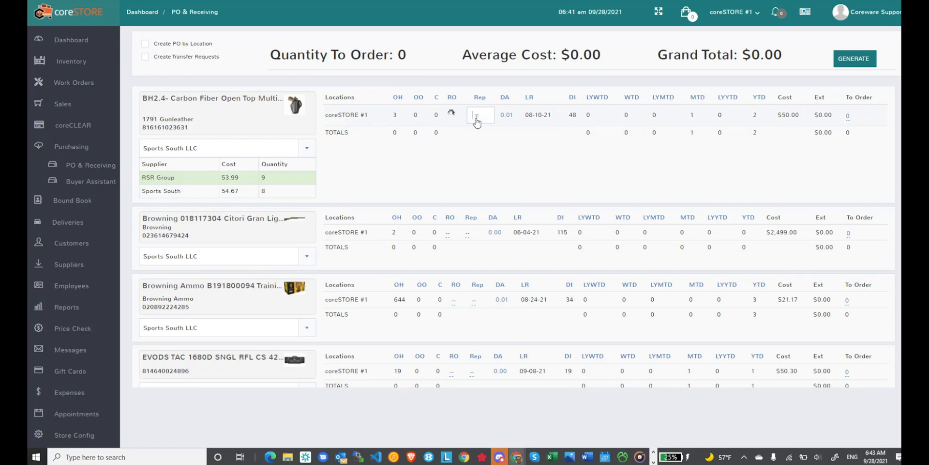
{"action": "left_click", "coordinate": [477, 122]}
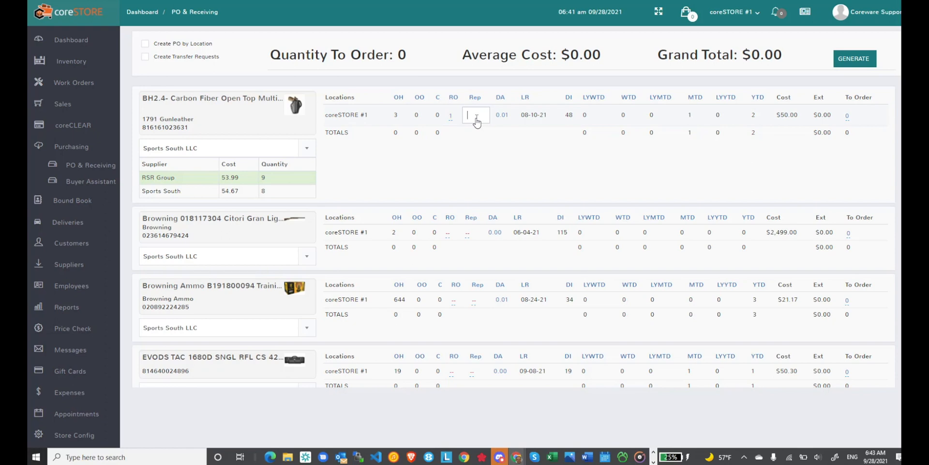
{"action": "type", "text": "2"}
{"action": "type", "text": "10"}
{"action": "left_click", "coordinate": [451, 117]}
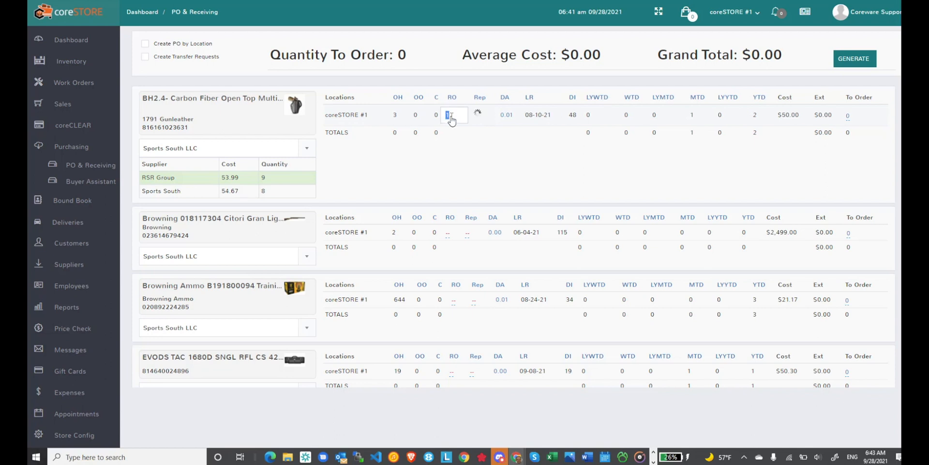
{"action": "type", "text": "5"}
{"action": "key", "text": "Tab"}
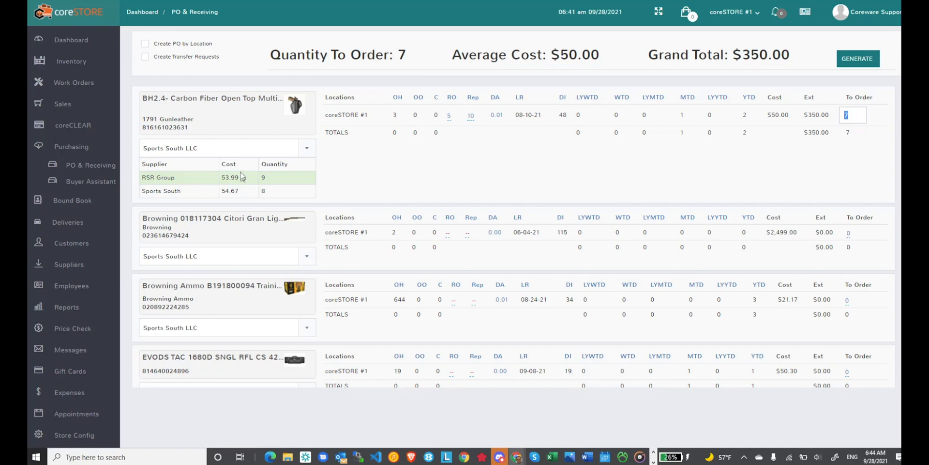
Change the supplier of the BH2.4 Carbon Fiber holster to Davidson's
{"action": "left_click", "coordinate": [221, 149]}
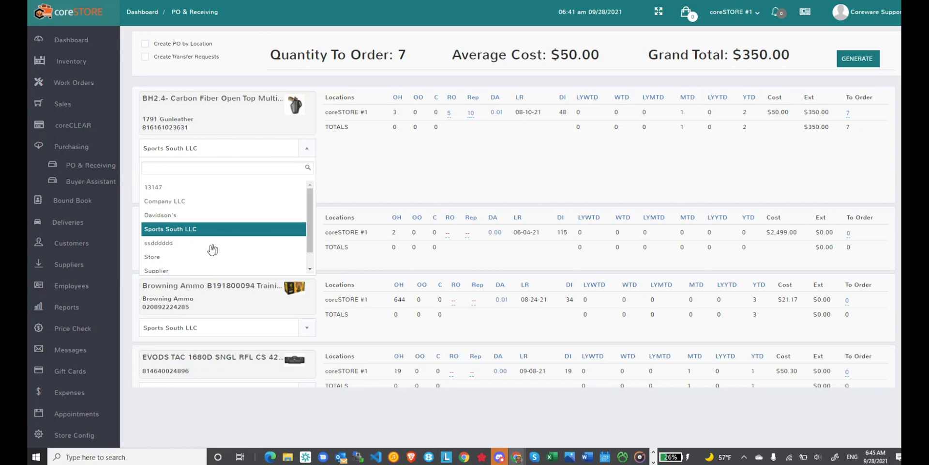
{"action": "left_click", "coordinate": [199, 216]}
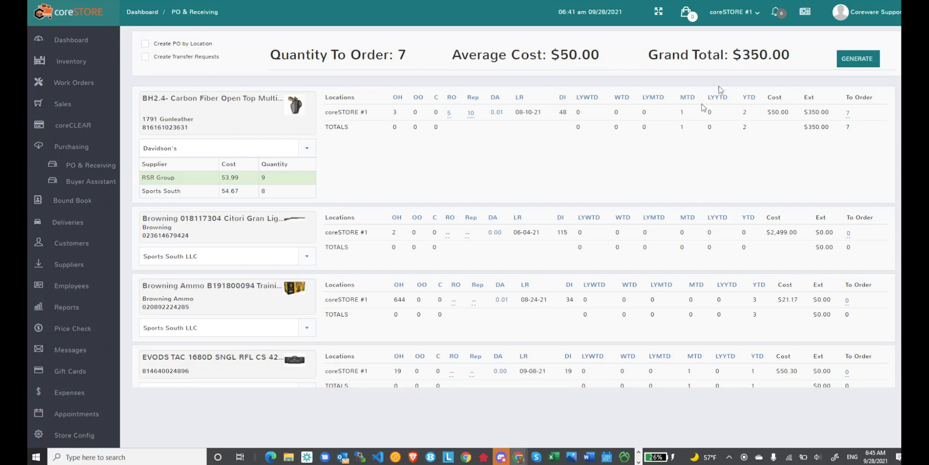
Set the quantity to order for the Glock G17 Gen5 Front Serrations to 1
{"action": "scroll", "coordinate": [658, 165], "scroll_direction": "down", "scroll_amount": 5}
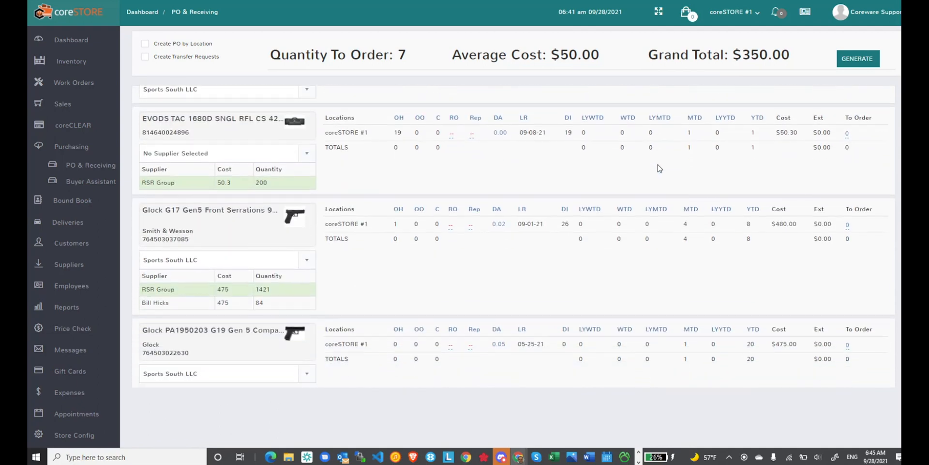
{"action": "scroll", "coordinate": [658, 166], "scroll_direction": "down", "scroll_amount": 2}
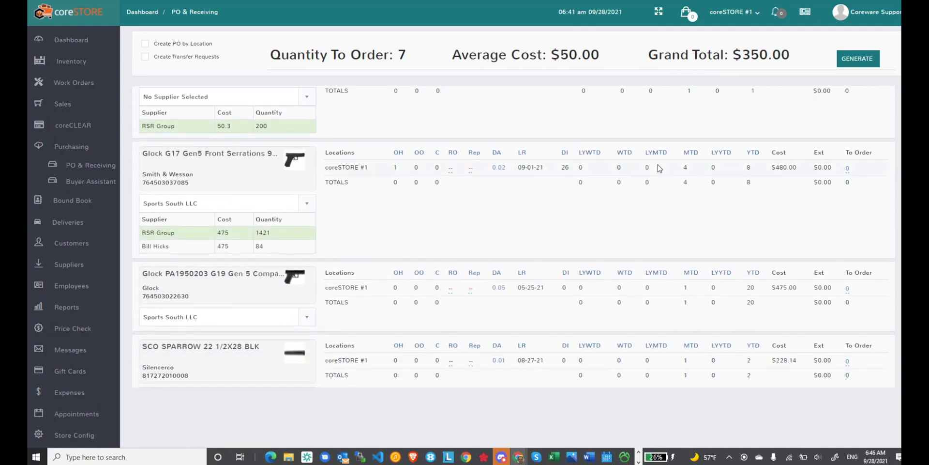
{"action": "left_click", "coordinate": [847, 168]}
{"action": "double_click", "coordinate": [847, 171]}
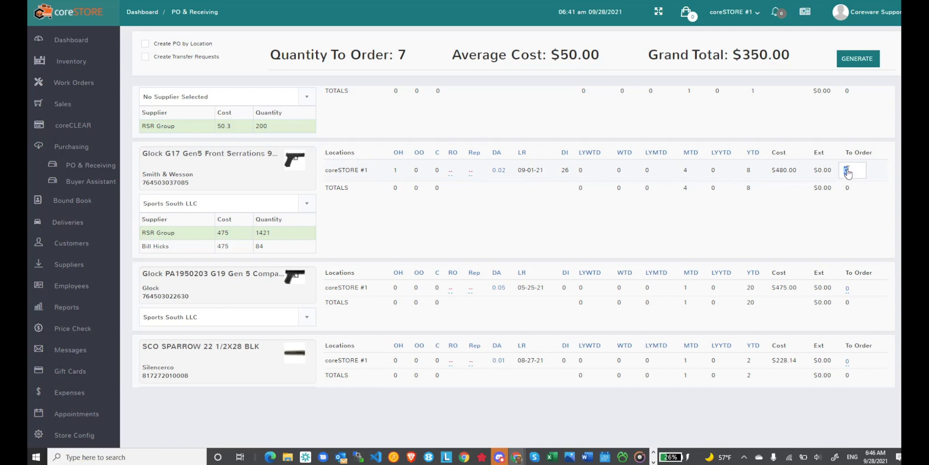
{"action": "type", "text": "1"}
{"action": "left_click", "coordinate": [783, 216]}
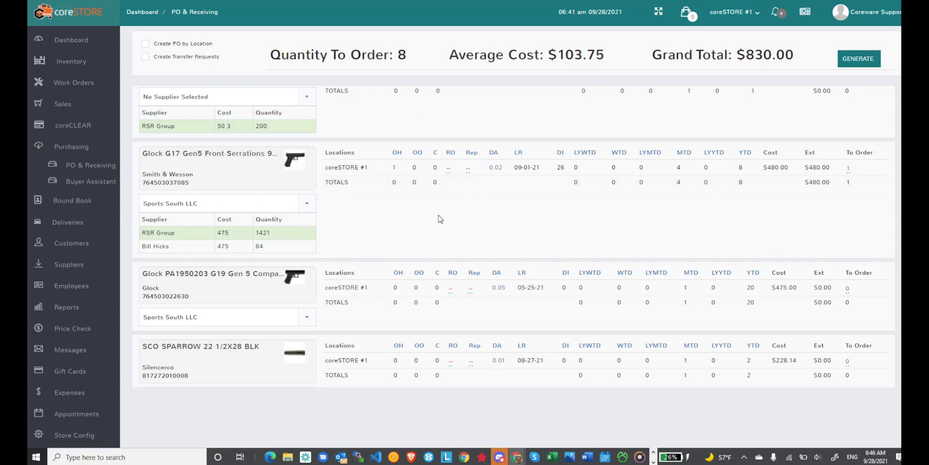
Set the quantity to order for the SCO SPARROW 22 1/2X28 BLK to 5
{"action": "scroll", "coordinate": [440, 218], "scroll_direction": "down", "scroll_amount": 2}
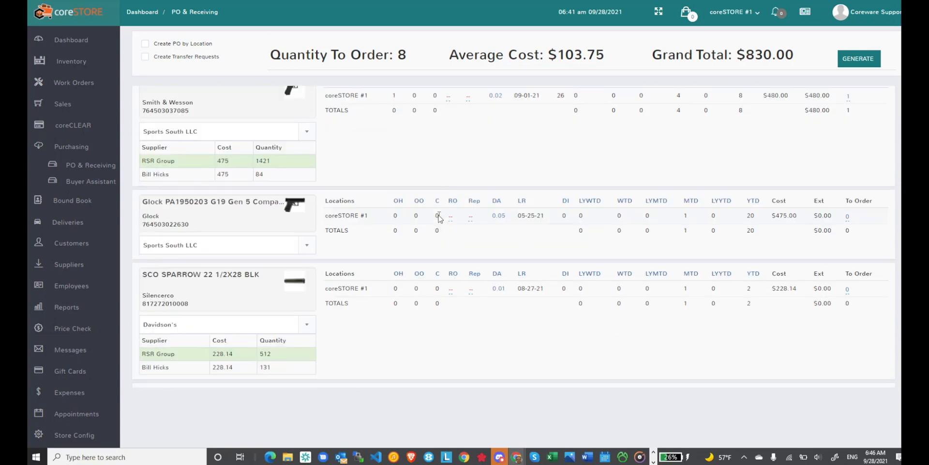
{"action": "scroll", "coordinate": [440, 219], "scroll_direction": "down", "scroll_amount": 1}
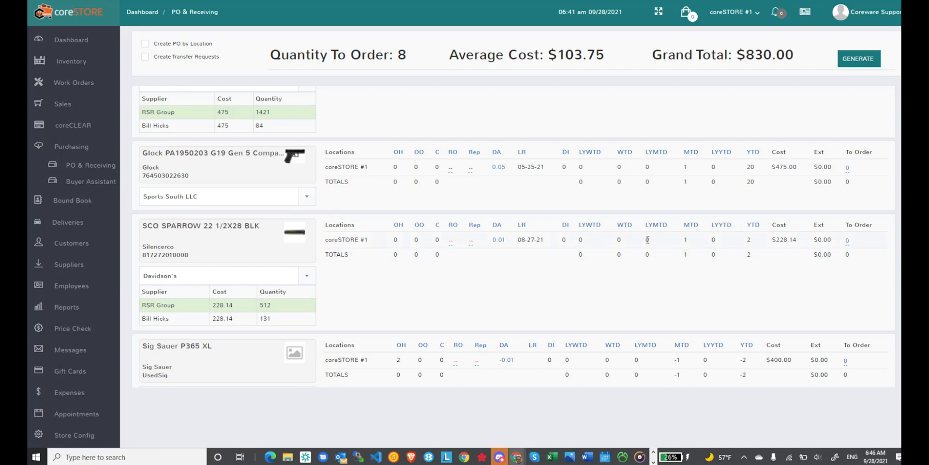
{"action": "left_click", "coordinate": [849, 242]}
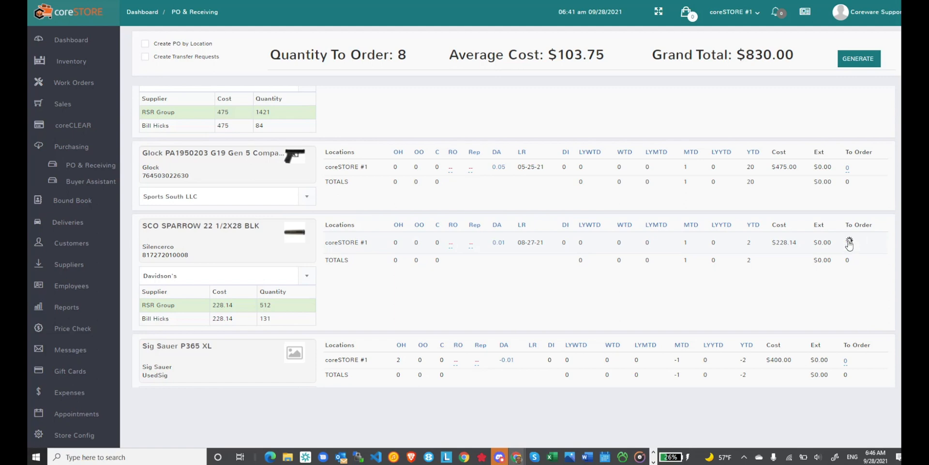
{"action": "type", "text": "5"}
Generate the purchase orders from the reviewed items and their order quantities
{"action": "scroll", "coordinate": [649, 263], "scroll_direction": "up", "scroll_amount": 10}
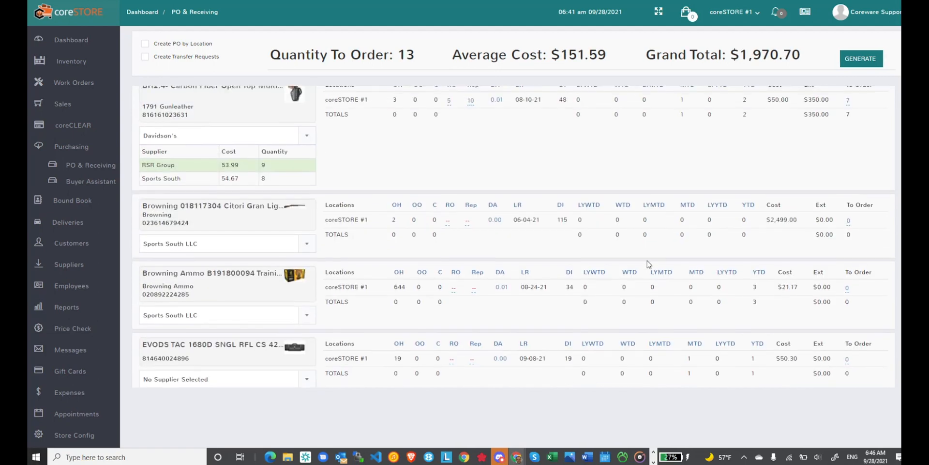
{"action": "scroll", "coordinate": [648, 264], "scroll_direction": "up", "scroll_amount": 1}
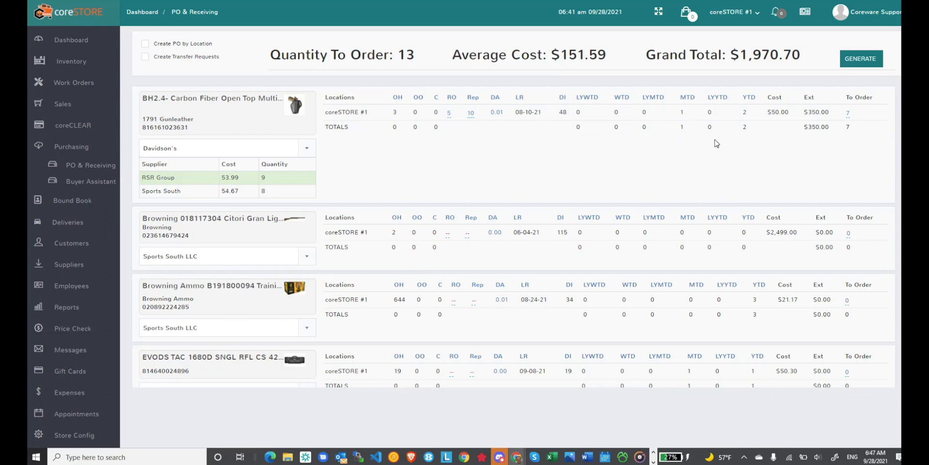
{"action": "left_click", "coordinate": [855, 65]}
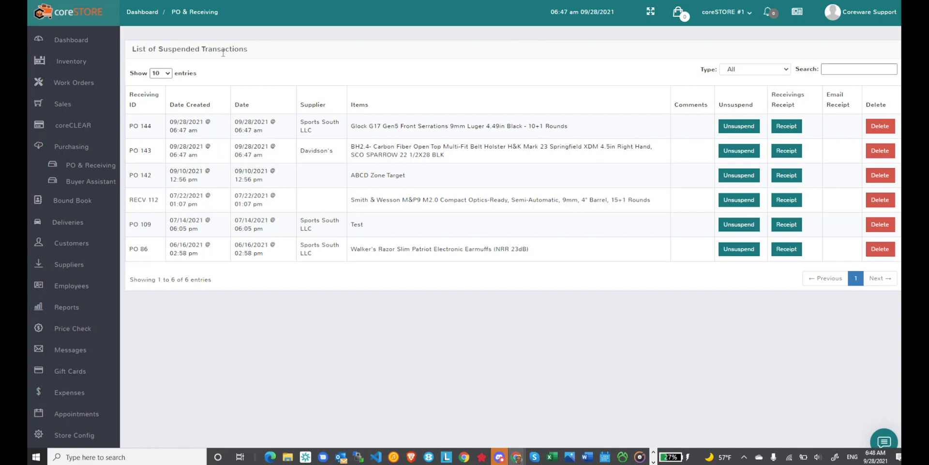
Unsuspend the newest Sports South LLC purchase order containing the Glock G17 Gen5 and open its supplier record for editing
{"action": "left_click", "coordinate": [742, 126]}
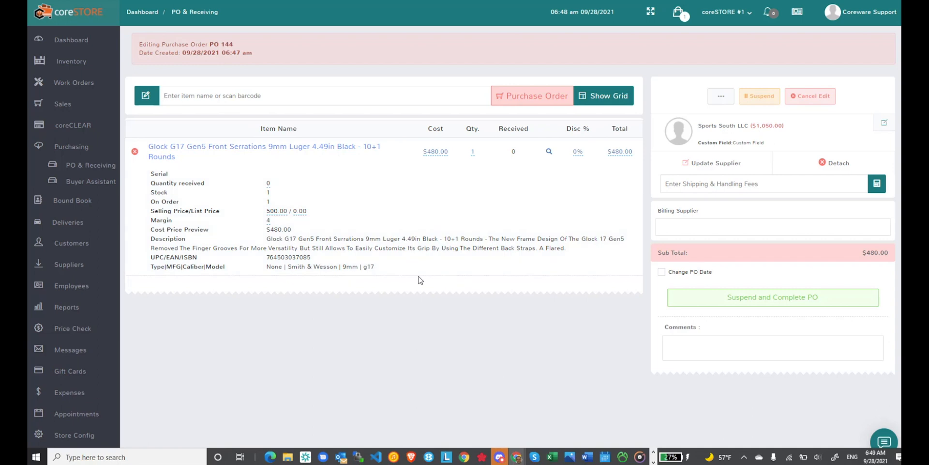
{"action": "left_click", "coordinate": [741, 128]}
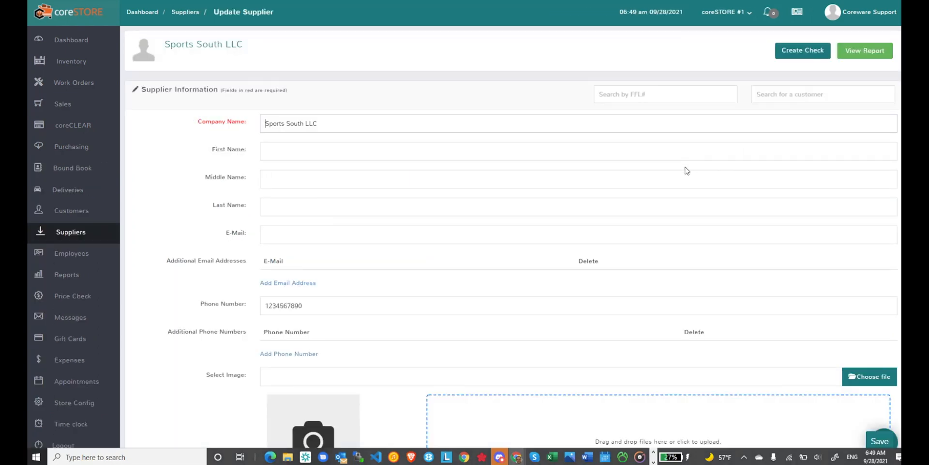
Set the supplier's Vendor Id to Sports South and save the supplier record
{"action": "scroll", "coordinate": [433, 256], "scroll_direction": "down", "scroll_amount": 4}
{"action": "scroll", "coordinate": [432, 256], "scroll_direction": "down", "scroll_amount": 12}
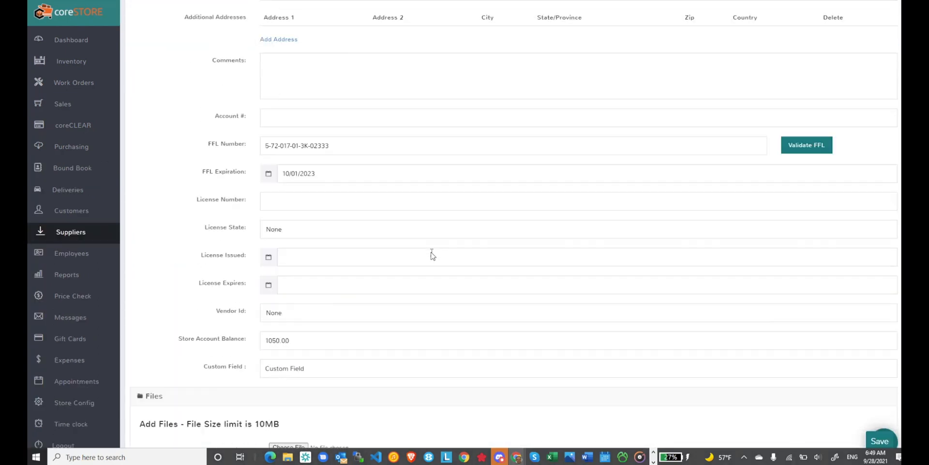
{"action": "scroll", "coordinate": [432, 256], "scroll_direction": "up", "scroll_amount": 1}
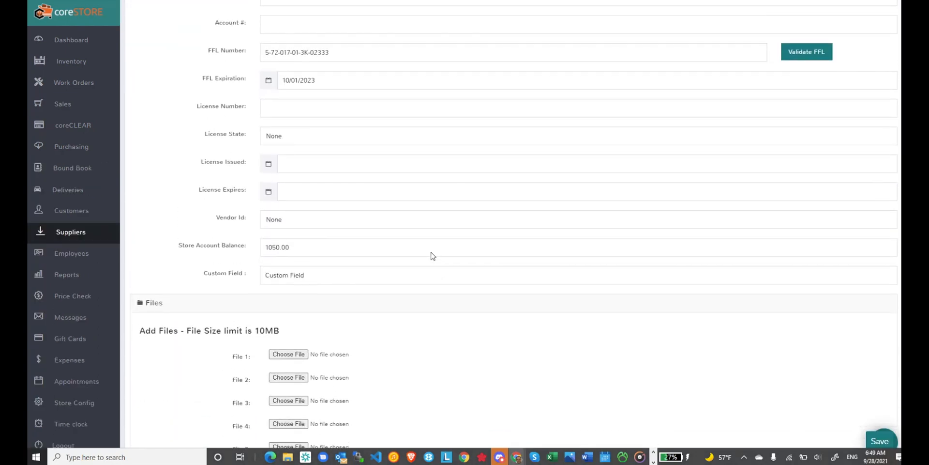
{"action": "left_click", "coordinate": [275, 220]}
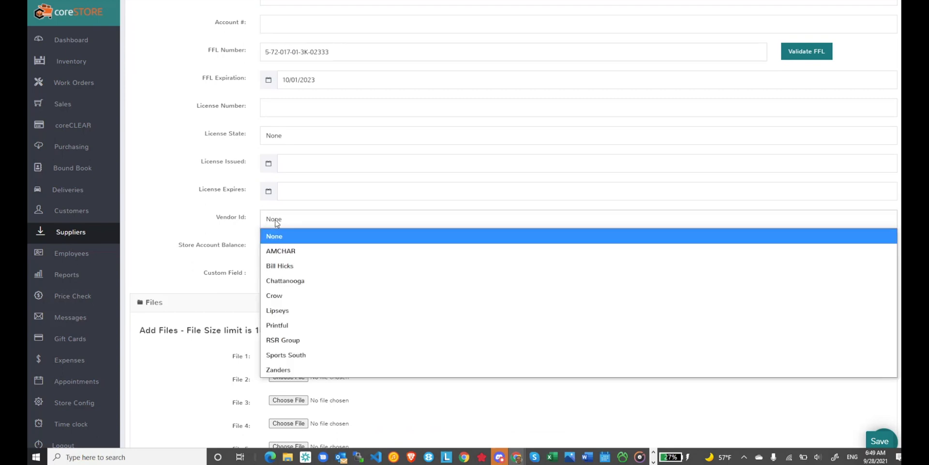
{"action": "left_click", "coordinate": [297, 357]}
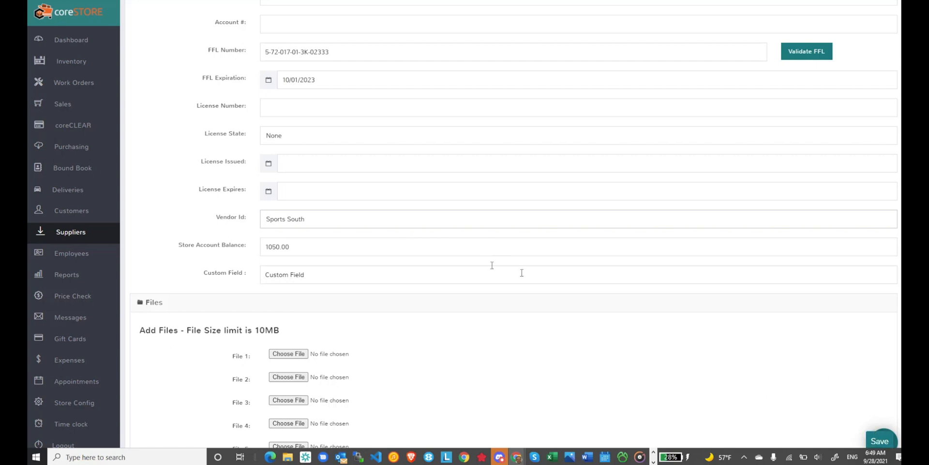
{"action": "scroll", "coordinate": [441, 241], "scroll_direction": "up", "scroll_amount": 2}
{"action": "scroll", "coordinate": [442, 241], "scroll_direction": "up", "scroll_amount": 2}
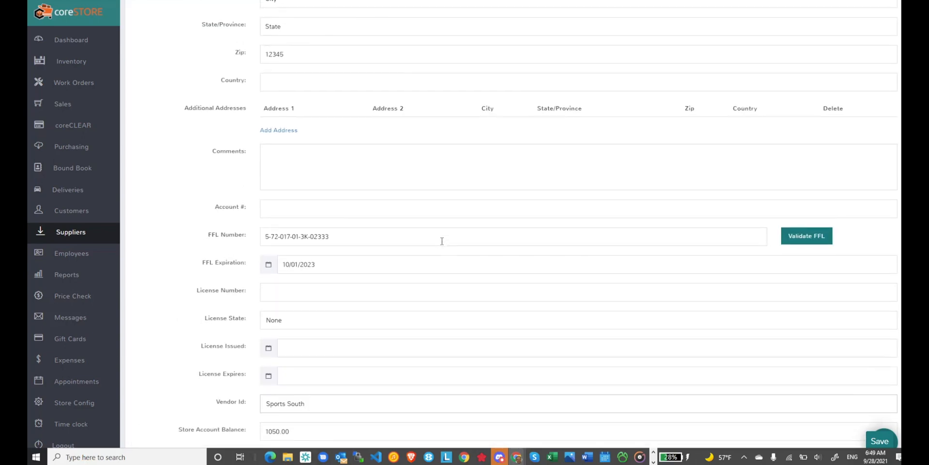
{"action": "scroll", "coordinate": [442, 240], "scroll_direction": "down", "scroll_amount": 2}
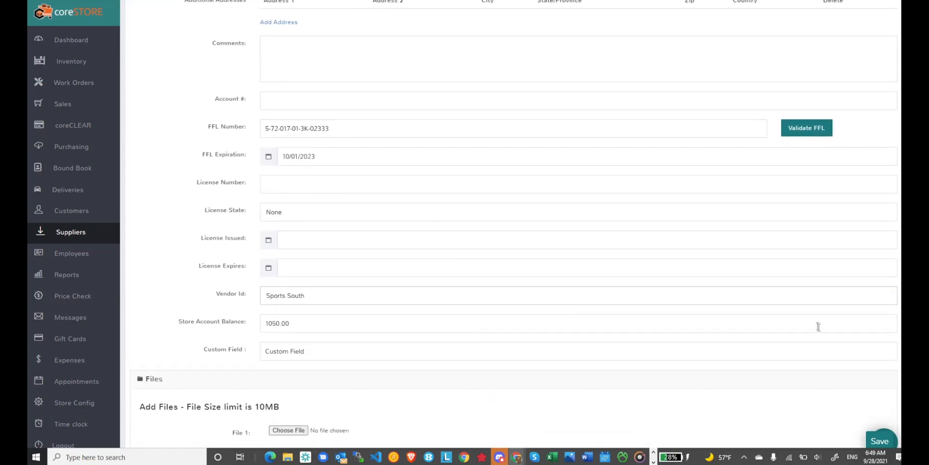
{"action": "left_click", "coordinate": [881, 444]}
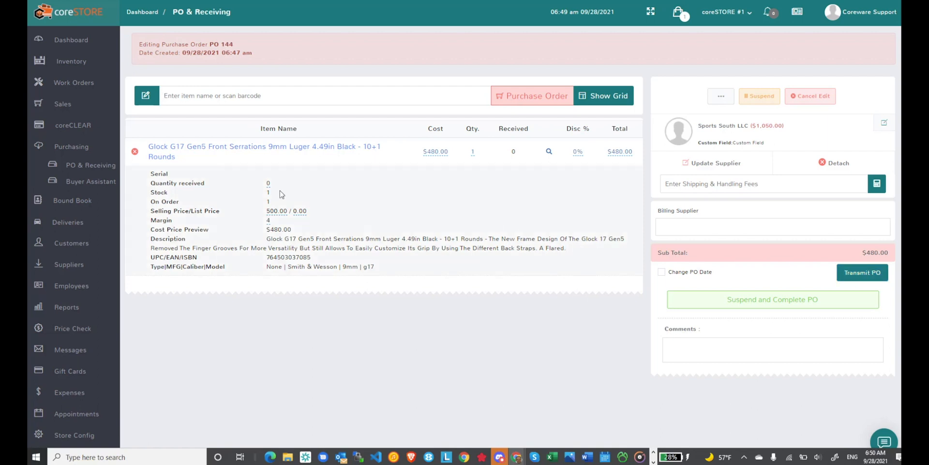
Review Sports South LLC items that have sold in the past month in the Buyer Assistant and examine the Browning Citori's cost
{"action": "left_click", "coordinate": [108, 188]}
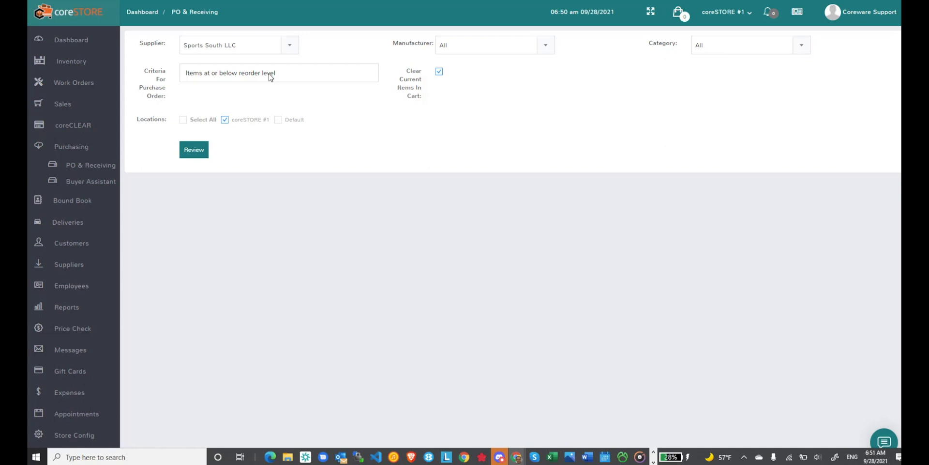
{"action": "left_click", "coordinate": [270, 77]}
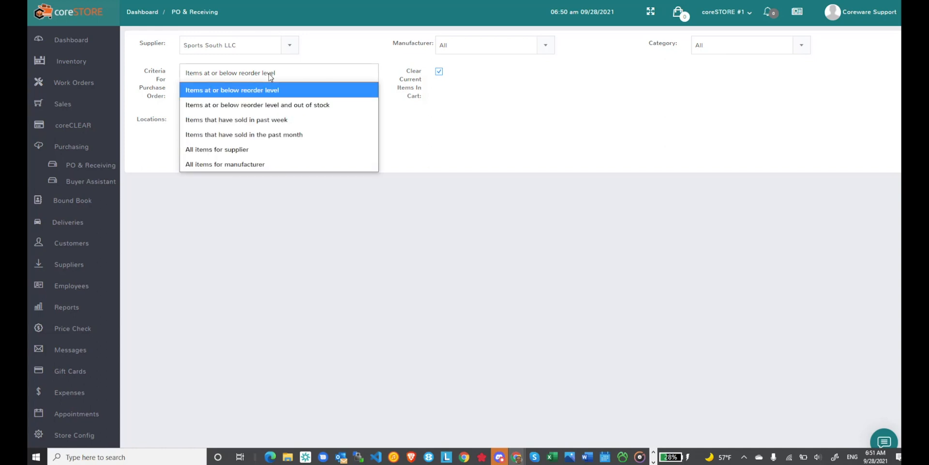
{"action": "left_click", "coordinate": [272, 135]}
{"action": "left_click", "coordinate": [196, 150]}
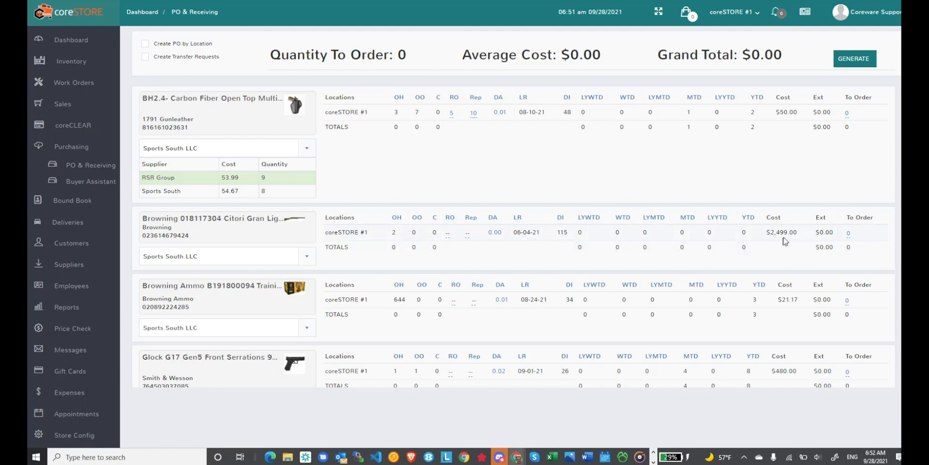
{"action": "left_click_drag", "start_coordinate": [802, 231], "coordinate": [769, 241]}
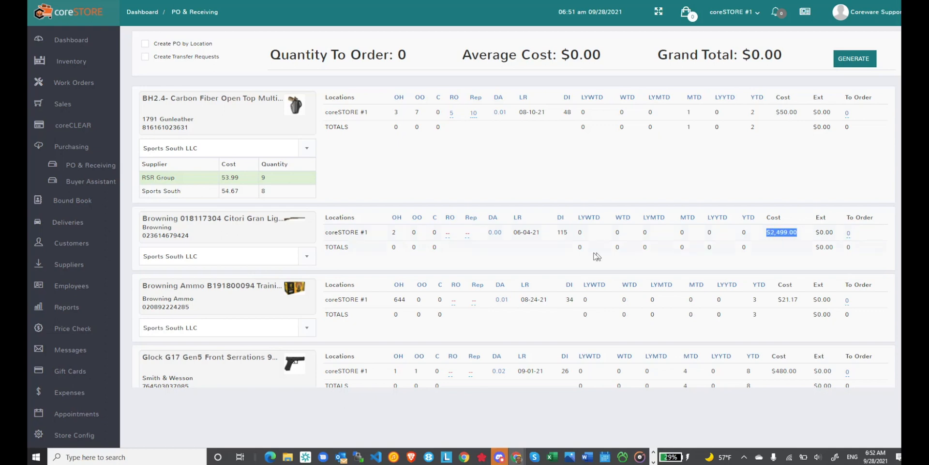